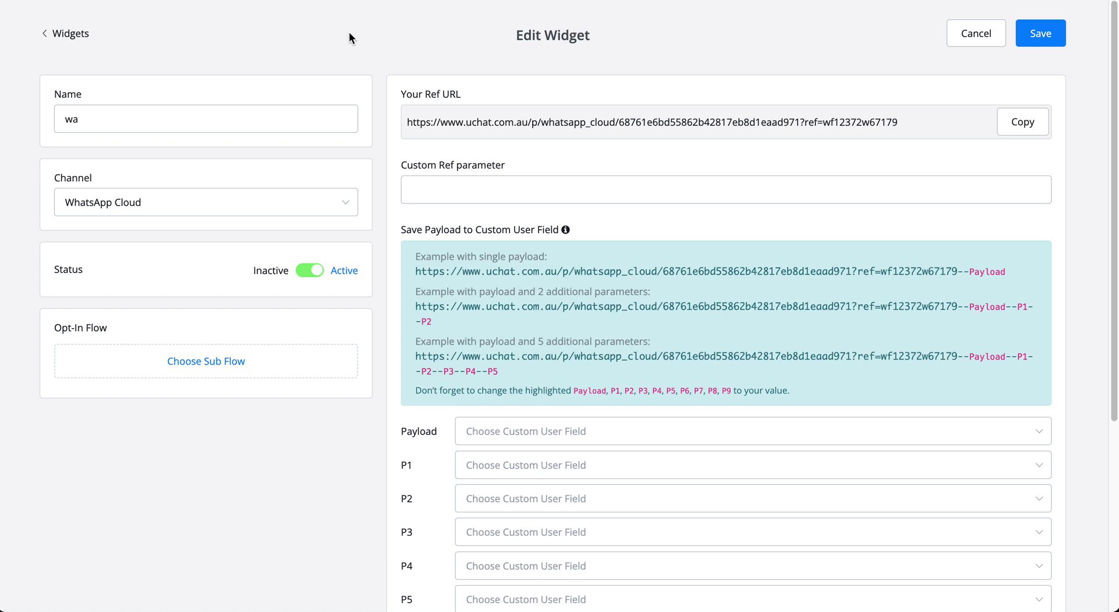
# - Leave the widget editor without saving, open the Flow Builder, and move Send Message #4 right
pyautogui.click(984, 34)
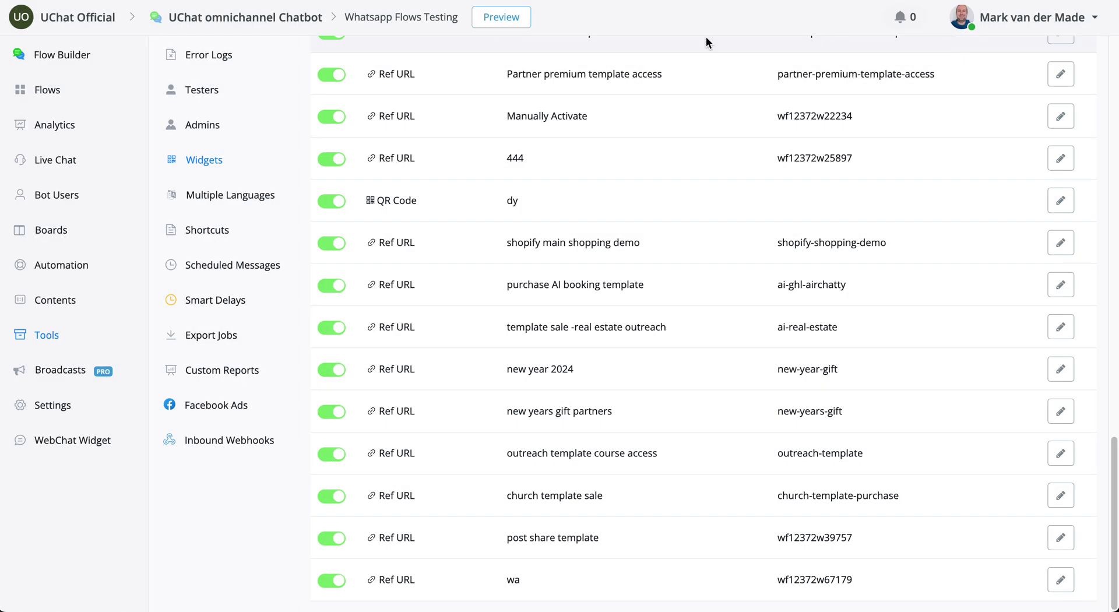
pyautogui.click(62, 55)
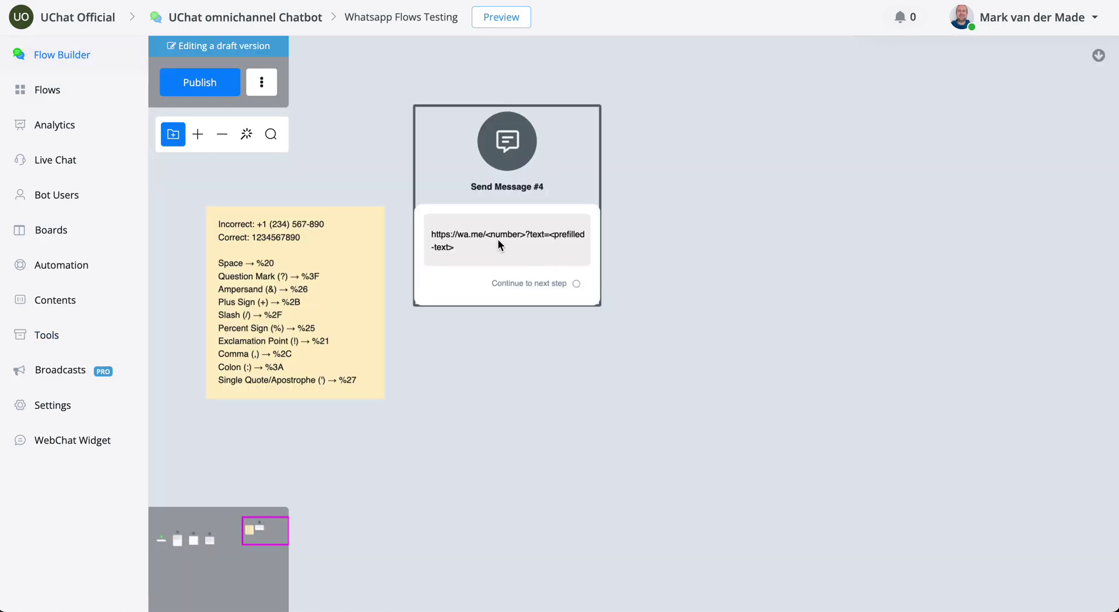
pyautogui.moveTo(498, 239); pyautogui.dragTo(571, 245)
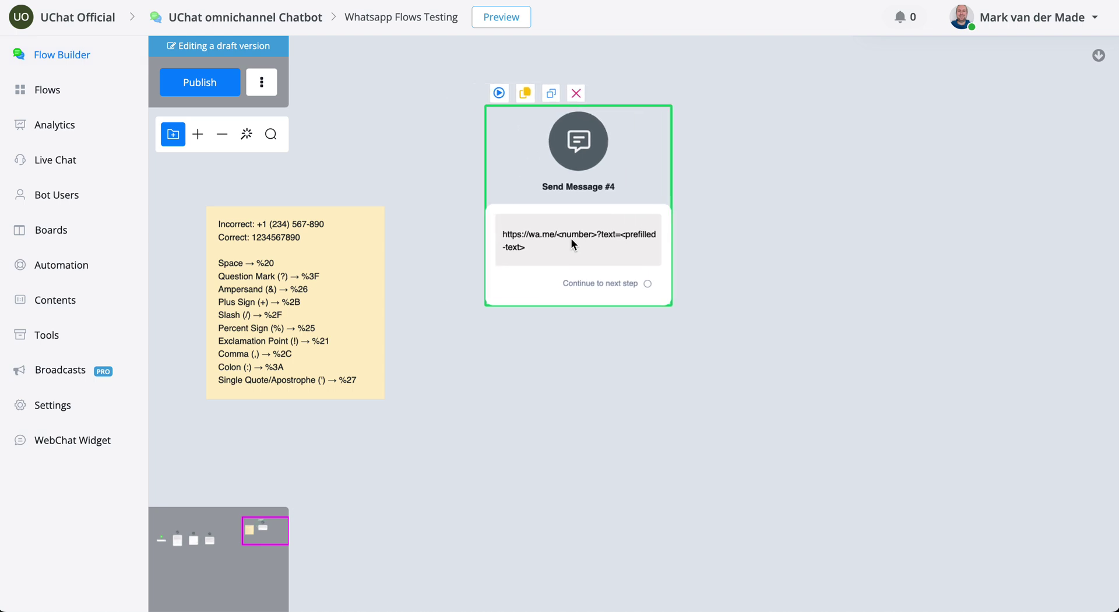
# - Open Send Message #4's settings and look over its wa.me link text
pyautogui.click(570, 238)
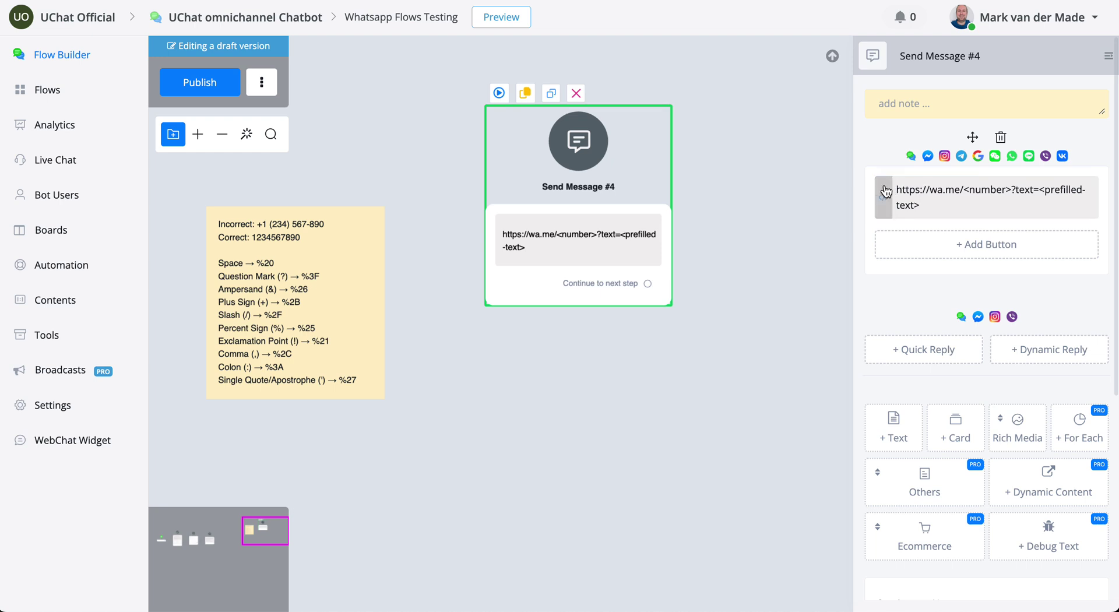
pyautogui.scroll(6, 571, 232)
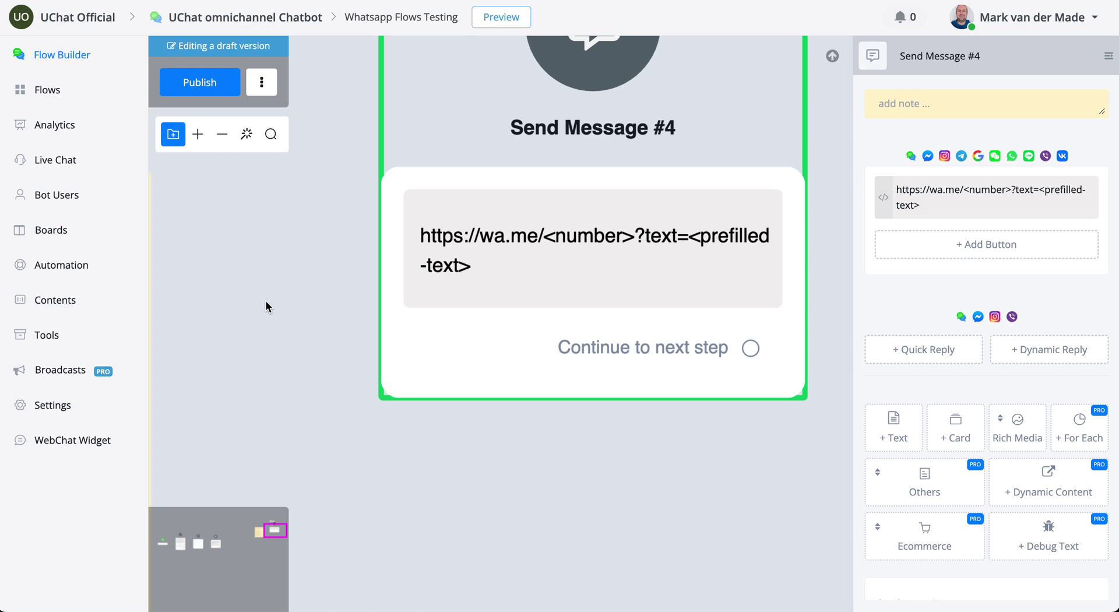
pyautogui.scroll(-5, 373, 289)
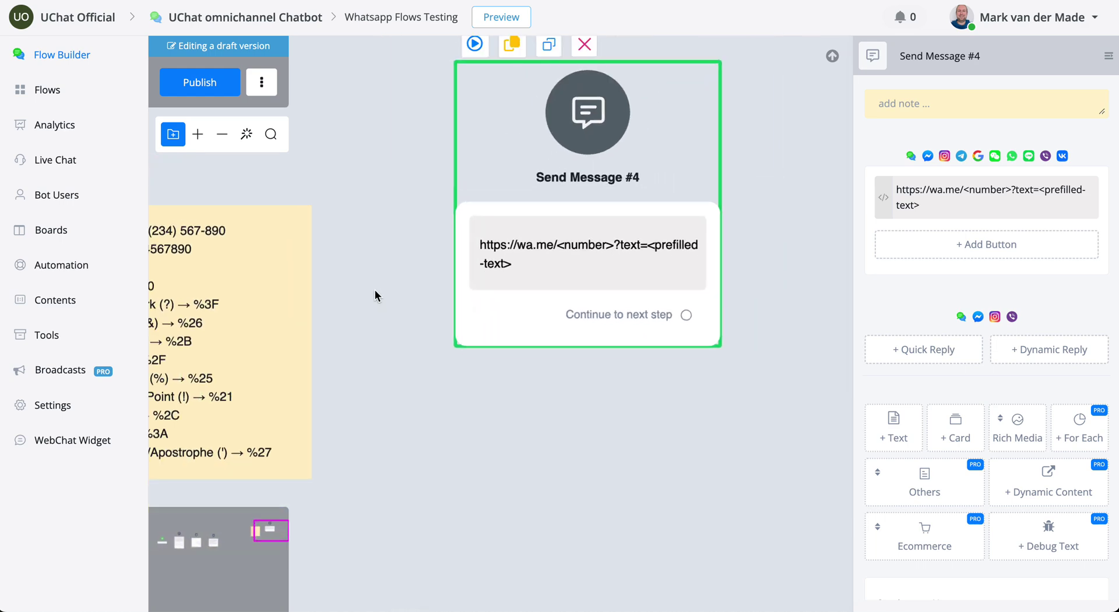
pyautogui.scroll(-3, 375, 289)
pyautogui.click(247, 260)
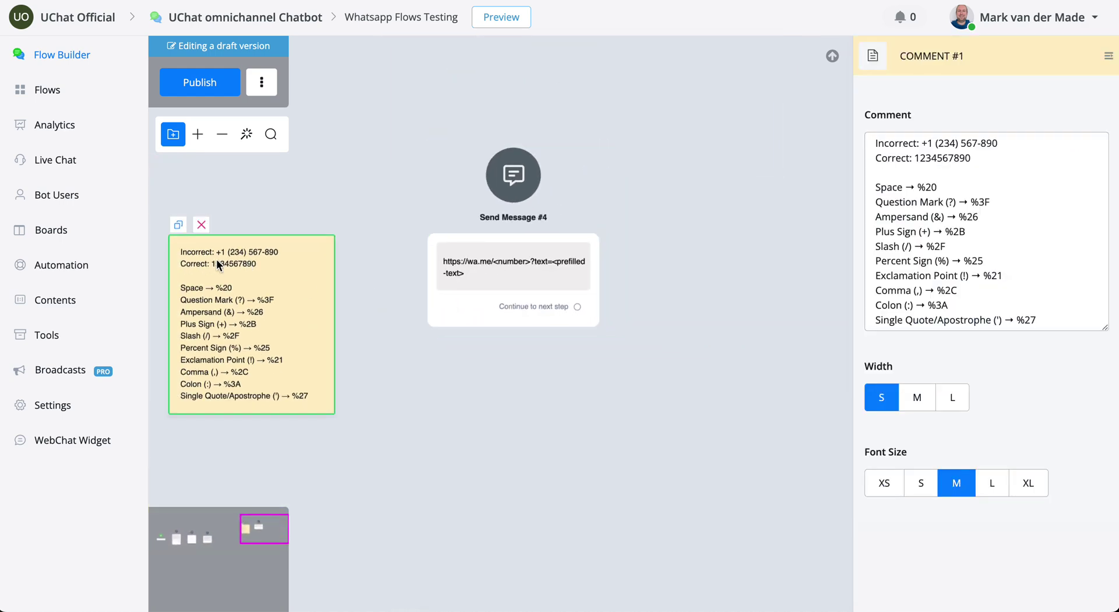
pyautogui.scroll(5, 256, 252)
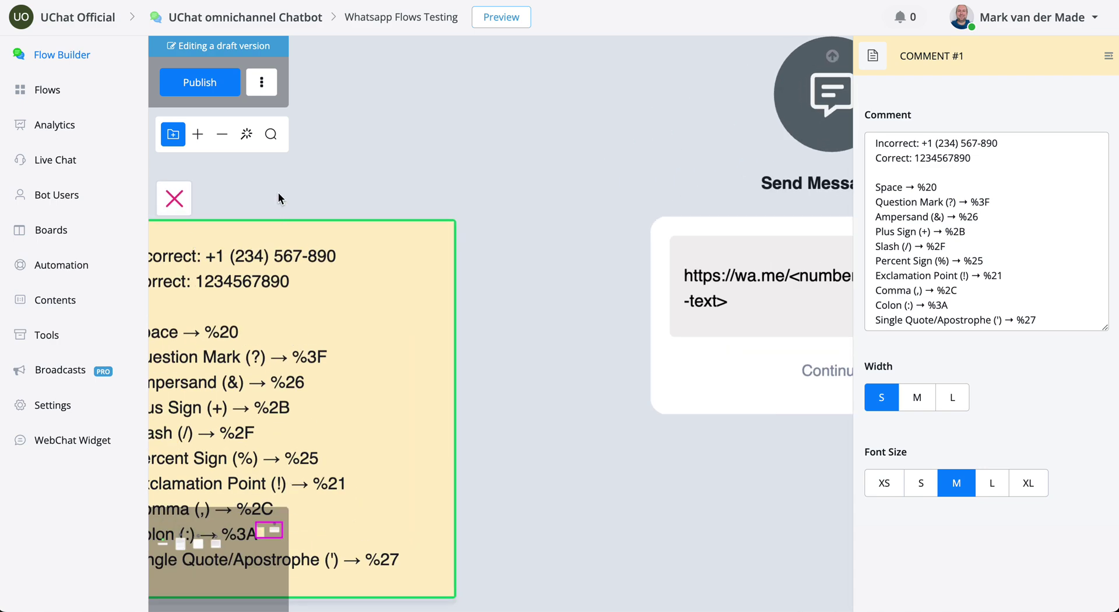
pyautogui.moveTo(278, 192); pyautogui.dragTo(508, 163)
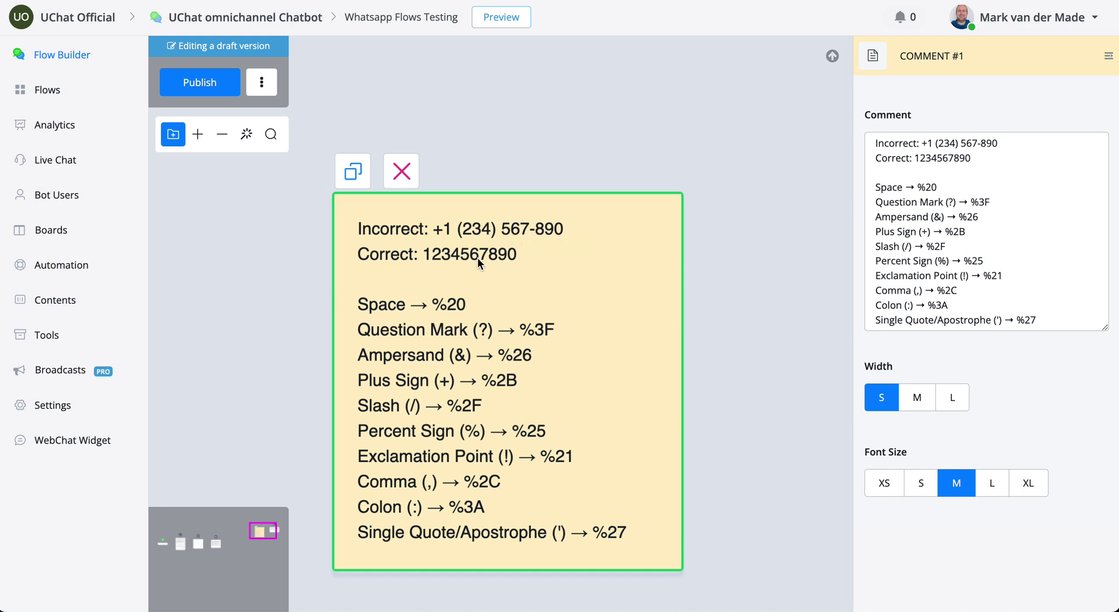
pyautogui.hscroll(-3, 423, 251)
pyautogui.scroll(-1, 542, 260)
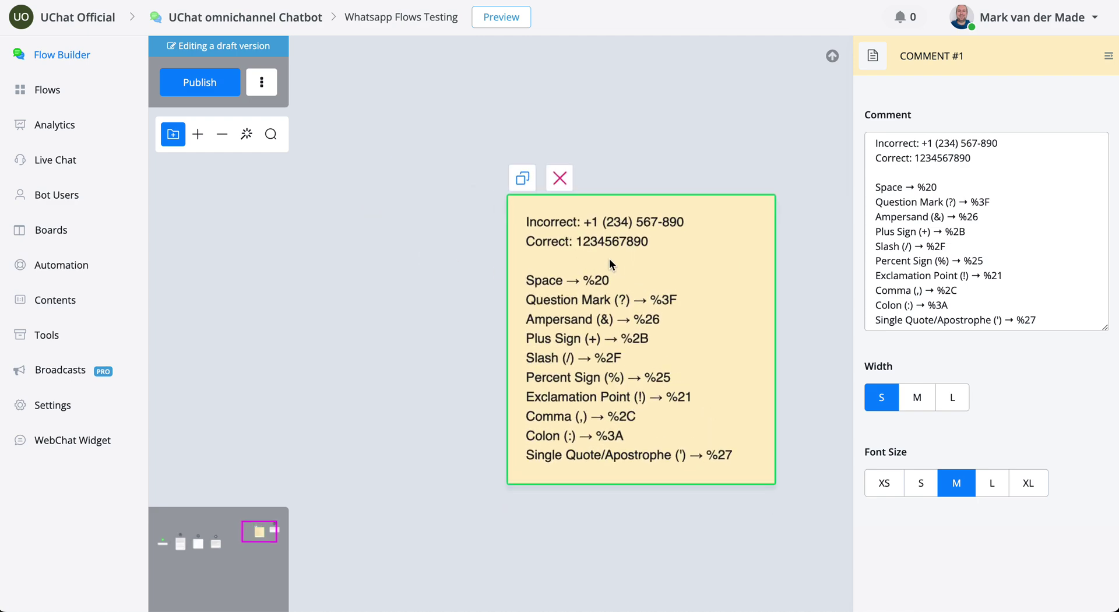
pyautogui.scroll(2, 606, 250)
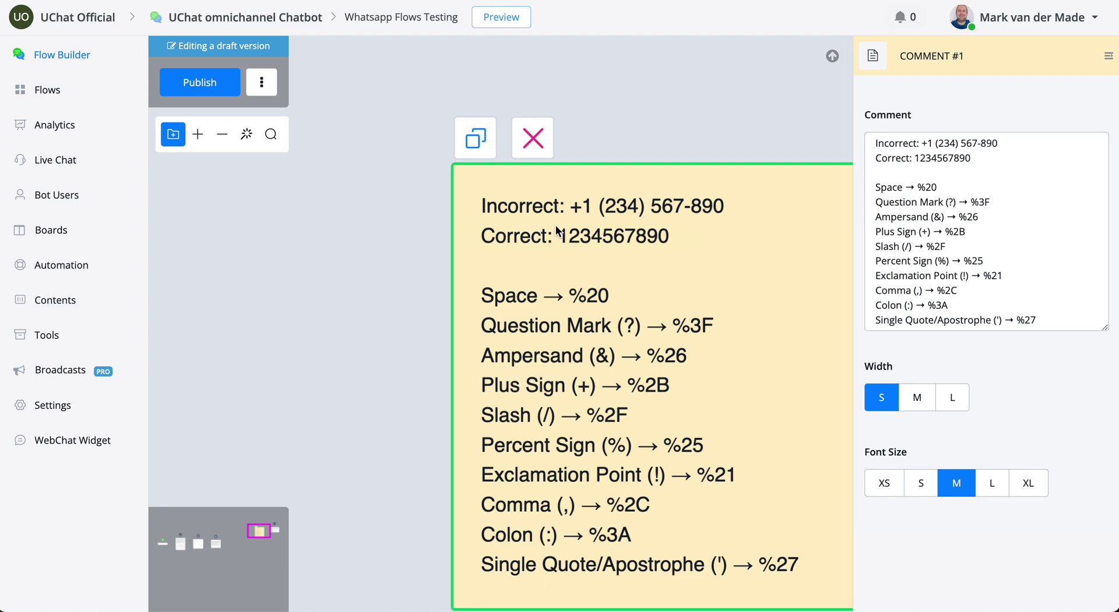
pyautogui.doubleClick(940, 158)
pyautogui.hotkey('ctrl', 'c')
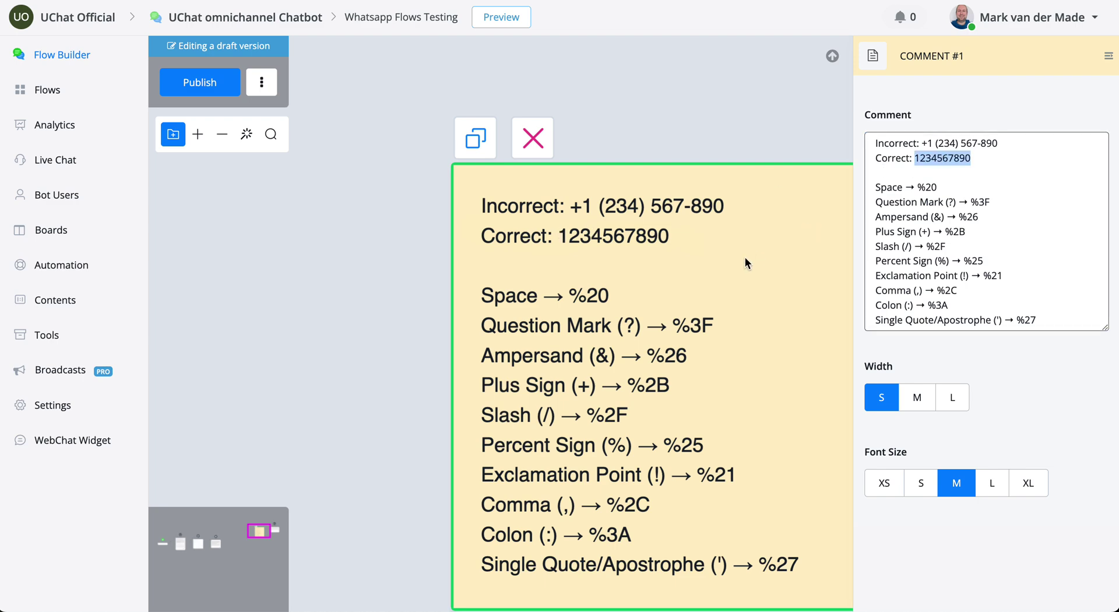
pyautogui.moveTo(821, 117); pyautogui.dragTo(173, 137)
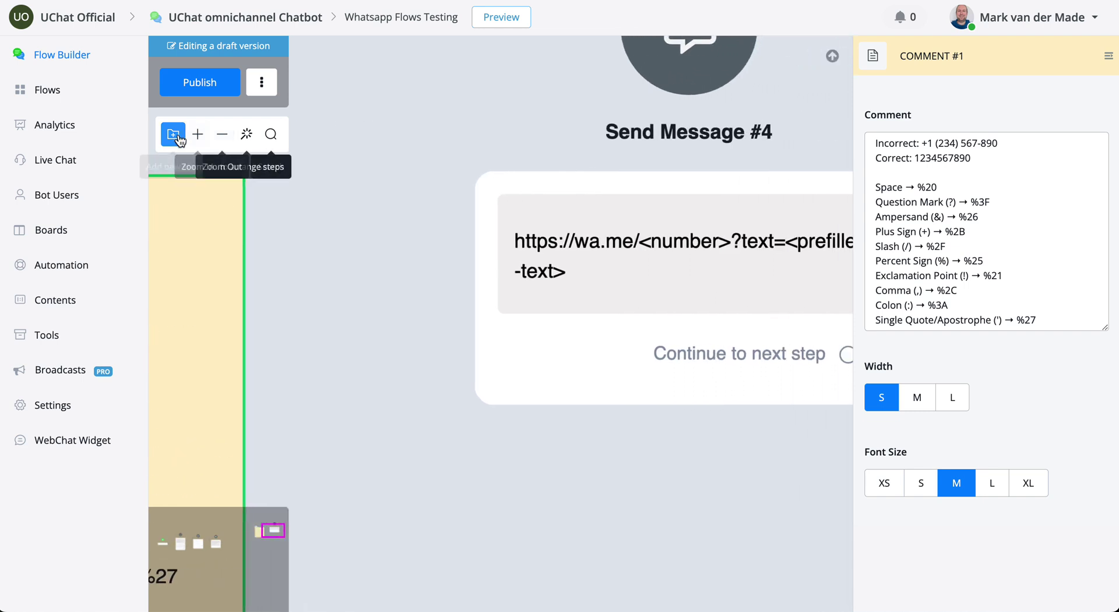
pyautogui.click(689, 271)
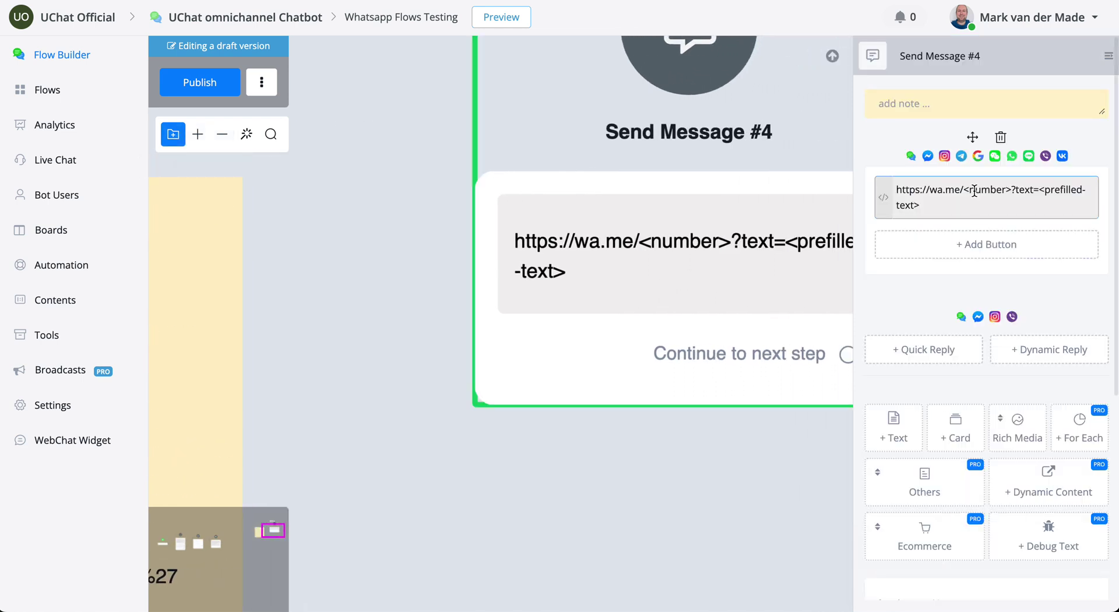
pyautogui.moveTo(963, 189); pyautogui.dragTo(1012, 184)
pyautogui.hotkey('ctrl', 'v')
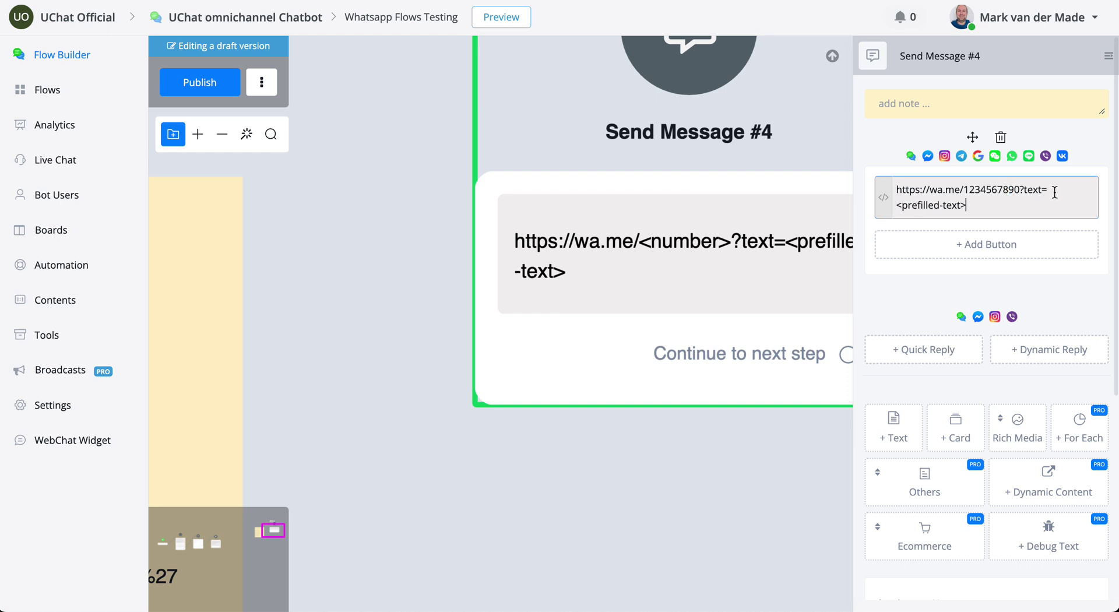
pyautogui.moveTo(969, 205); pyautogui.dragTo(891, 210)
pyautogui.press('BackSpace')
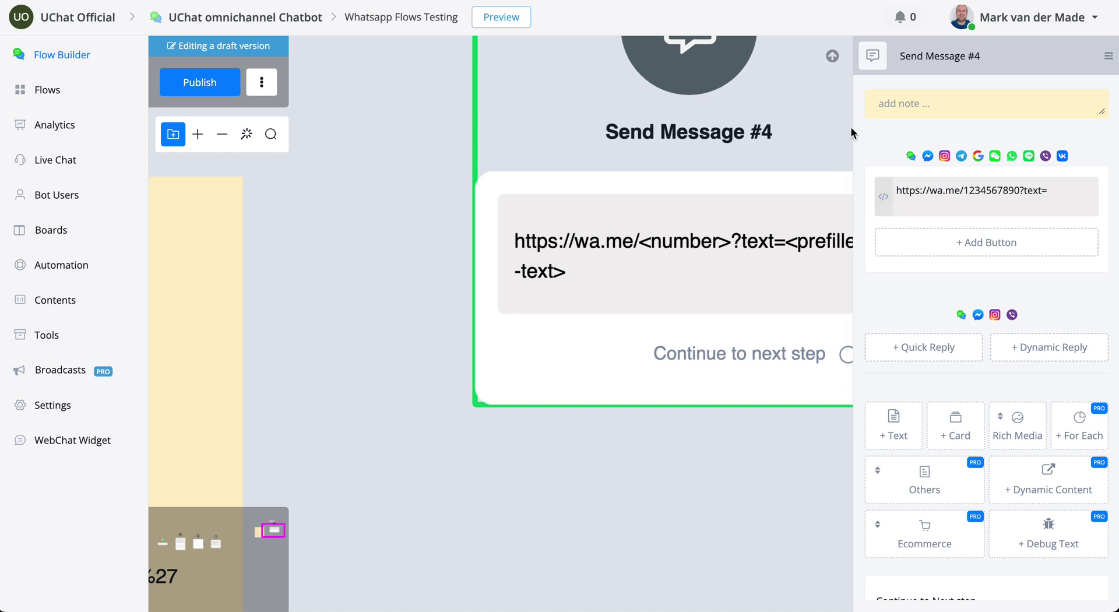
pyautogui.write('bf')
pyautogui.click(693, 457)
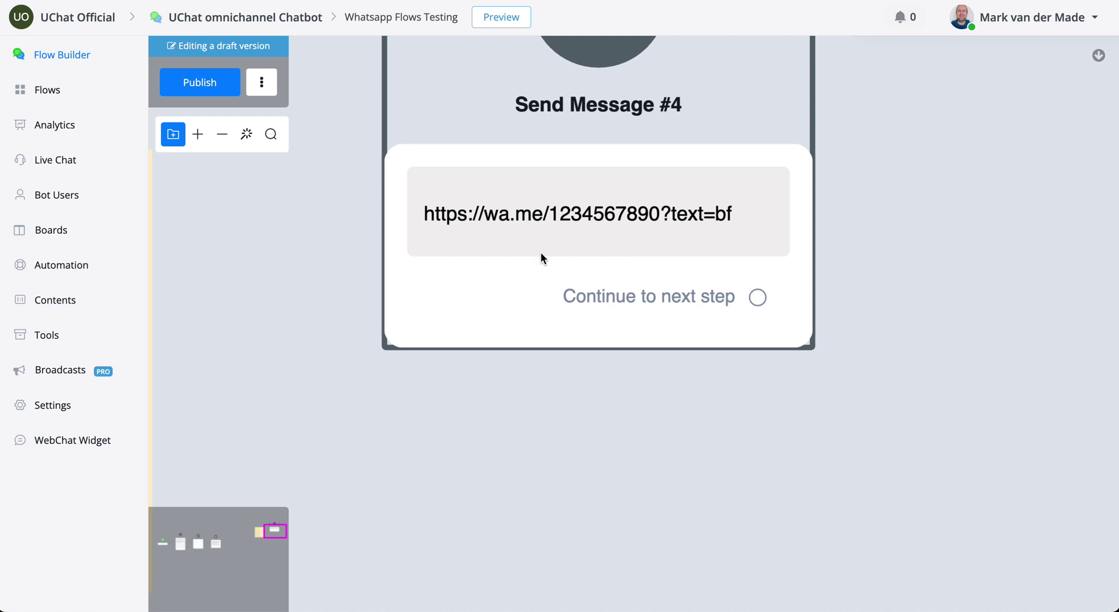
# - Pan the canvas so the comment note sits beside Send Message #4, and read the note
pyautogui.scroll(-4, 540, 252)
pyautogui.moveTo(447, 328); pyautogui.dragTo(645, 358)
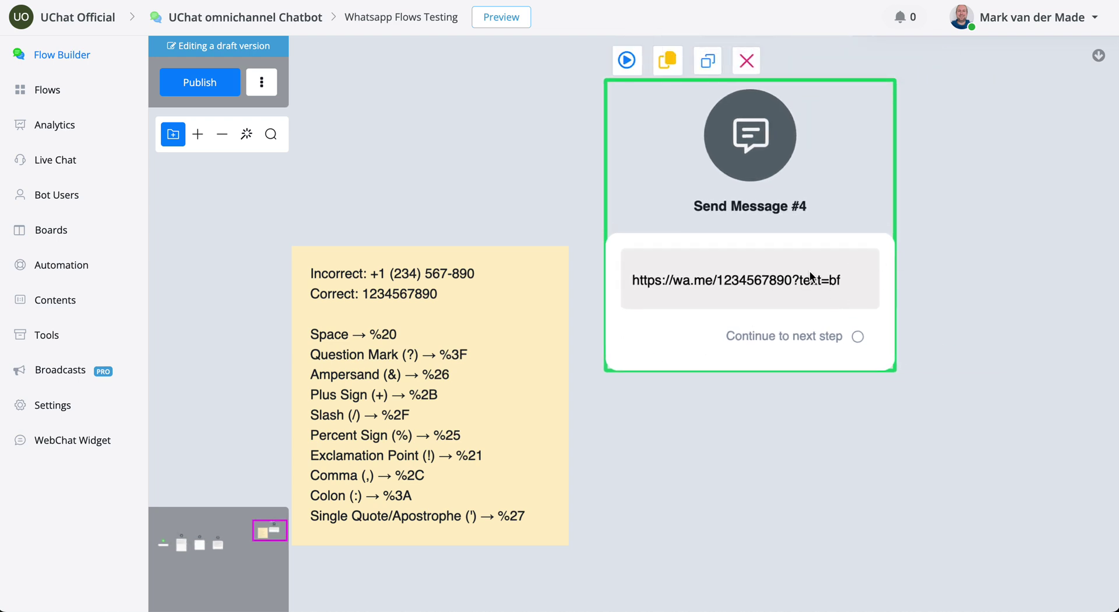
pyautogui.click(861, 285)
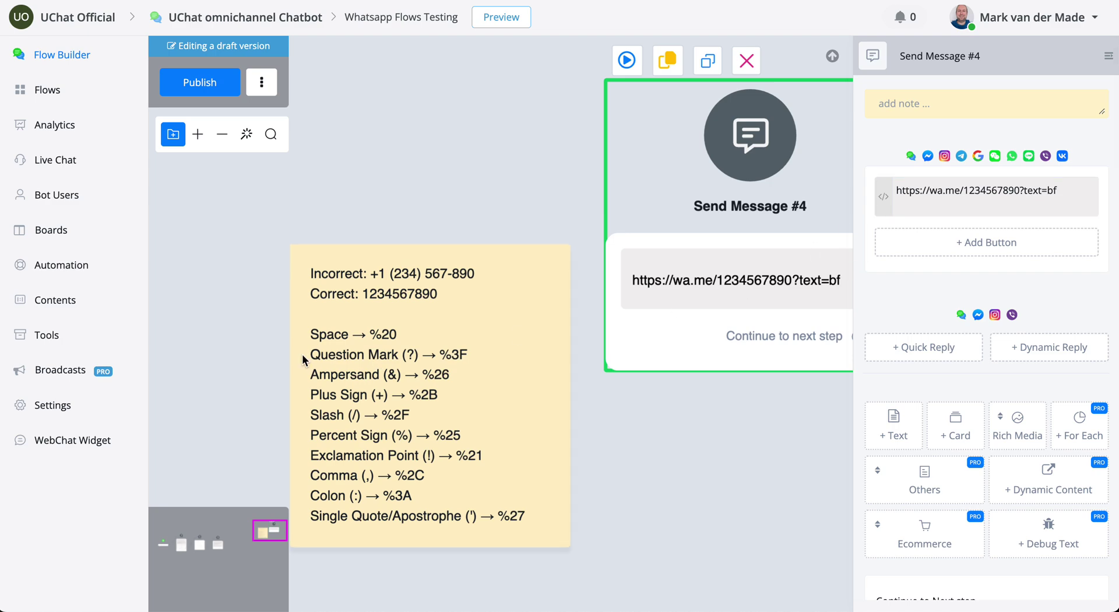
pyautogui.click(319, 344)
pyautogui.scroll(4, 318, 343)
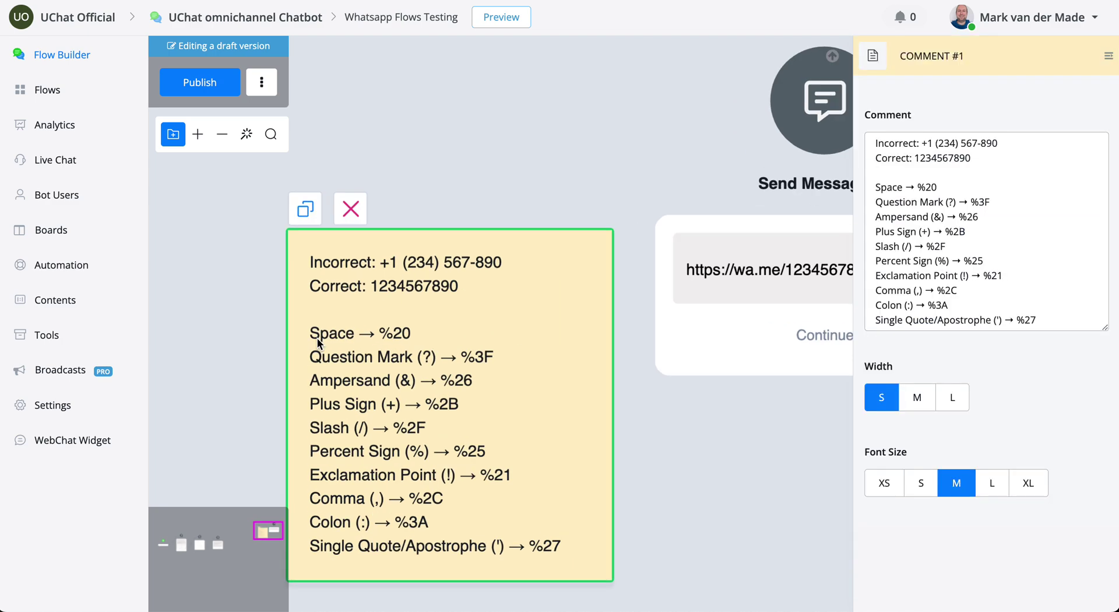
pyautogui.scroll(-5, 202, 305)
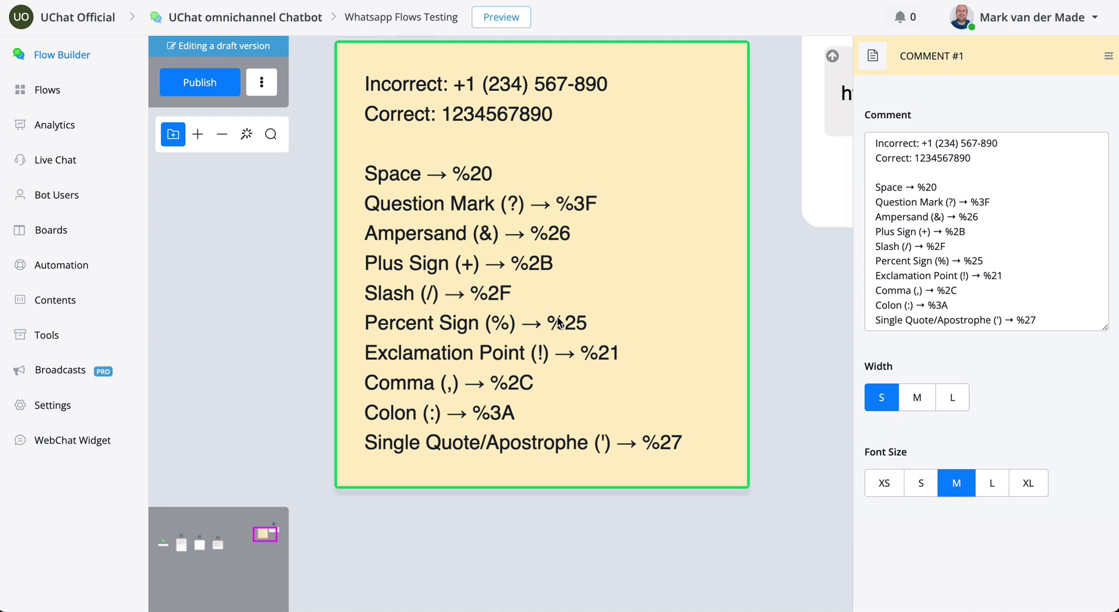
pyautogui.hscroll(10, 836, 315)
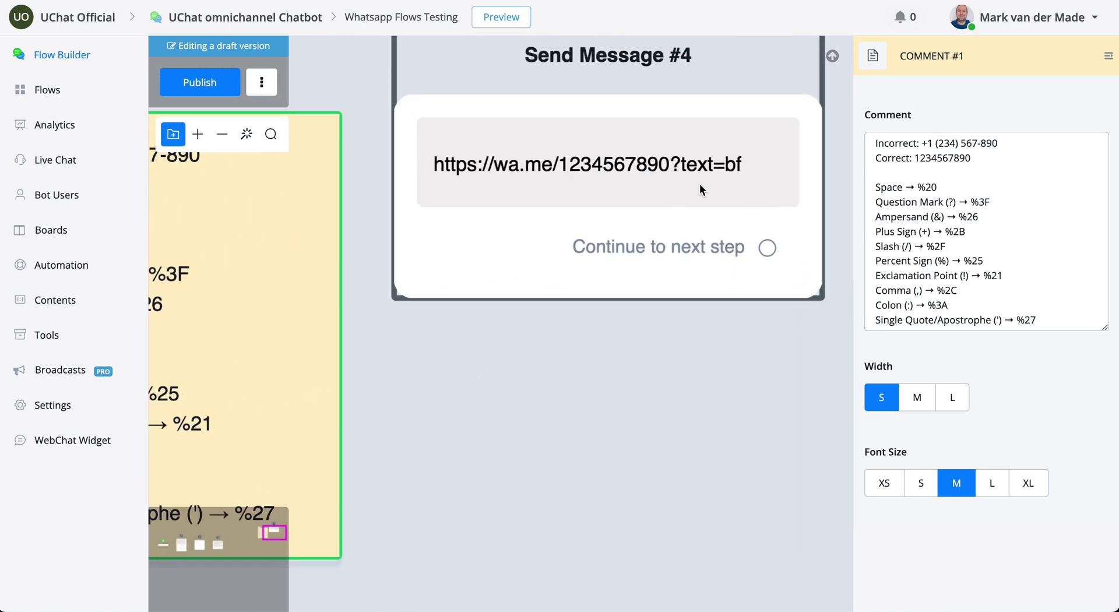
pyautogui.scroll(-3, 679, 183)
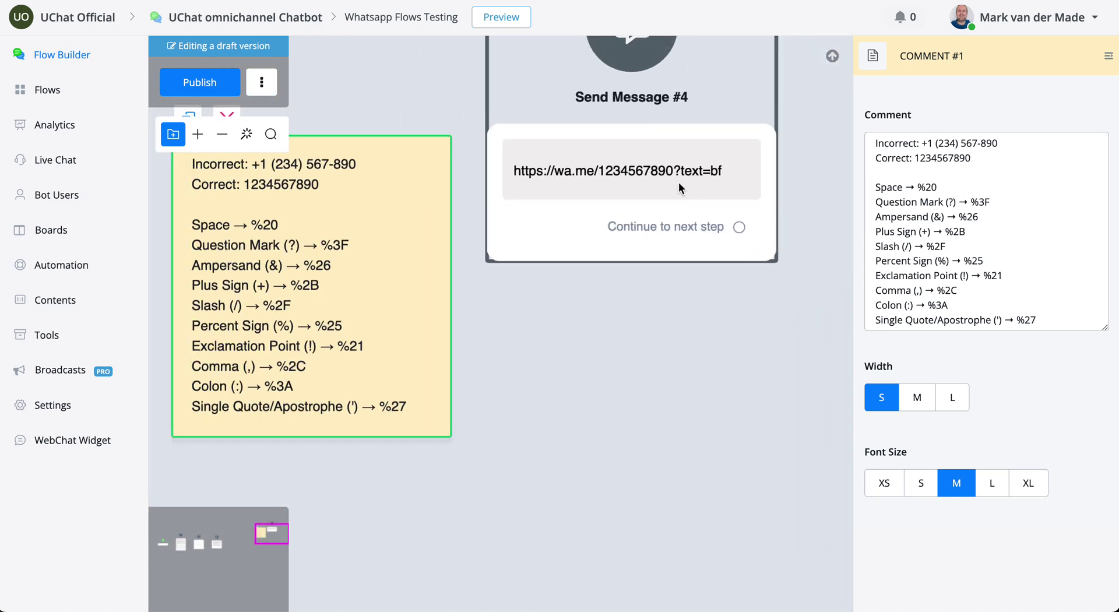
pyautogui.click(719, 178)
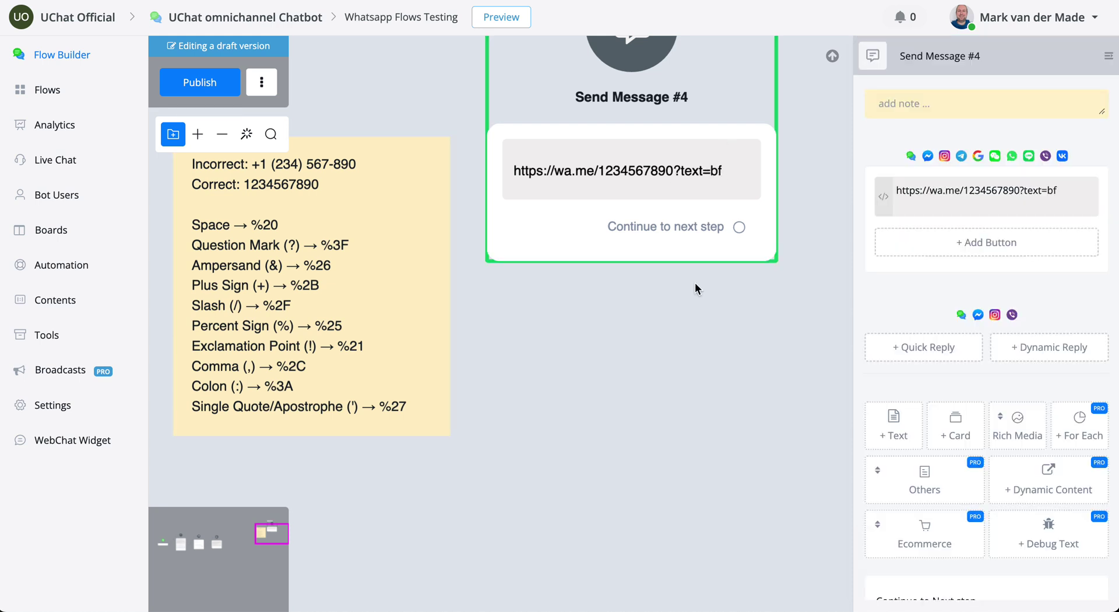
pyautogui.scroll(-1, 602, 442)
pyautogui.scroll(-10, 602, 442)
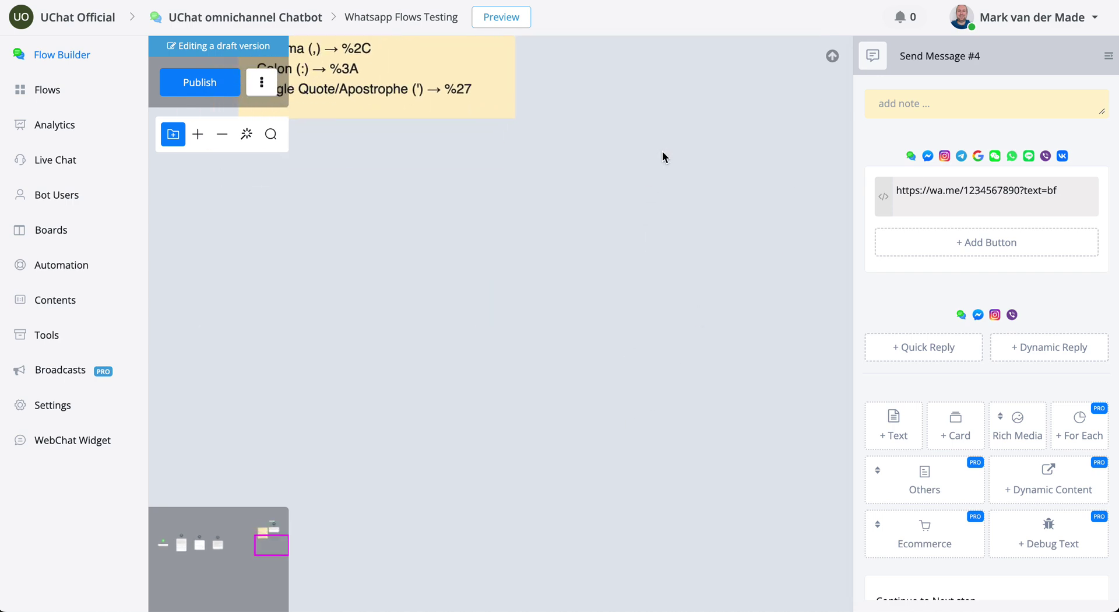
# - Add Condition #1 with a condition group testing Last Text Input equals 'bf', and save it
pyautogui.doubleClick(483, 226)
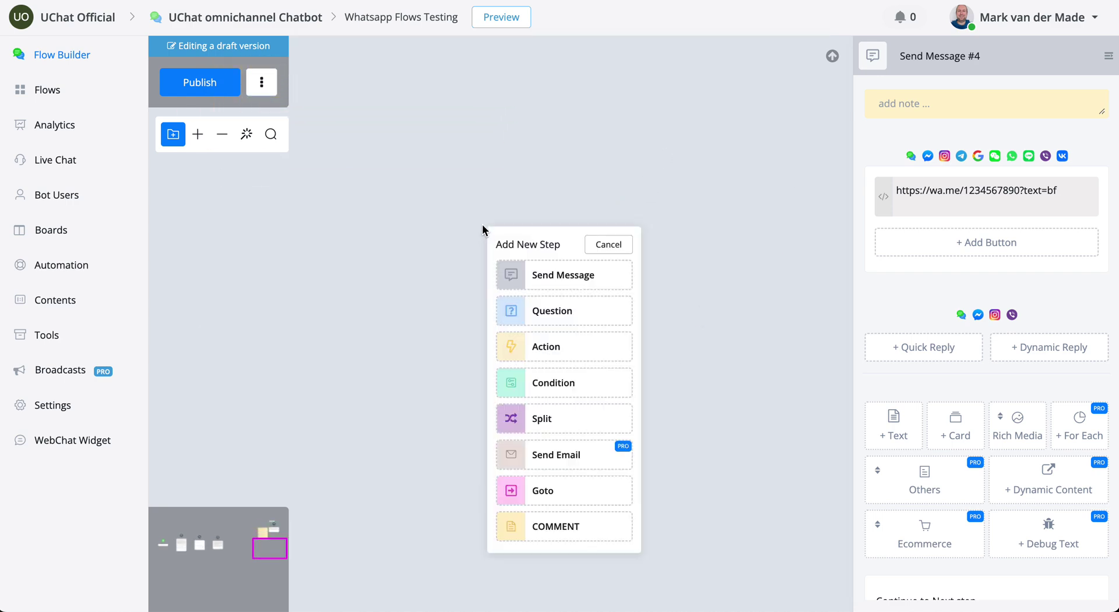
pyautogui.click(542, 382)
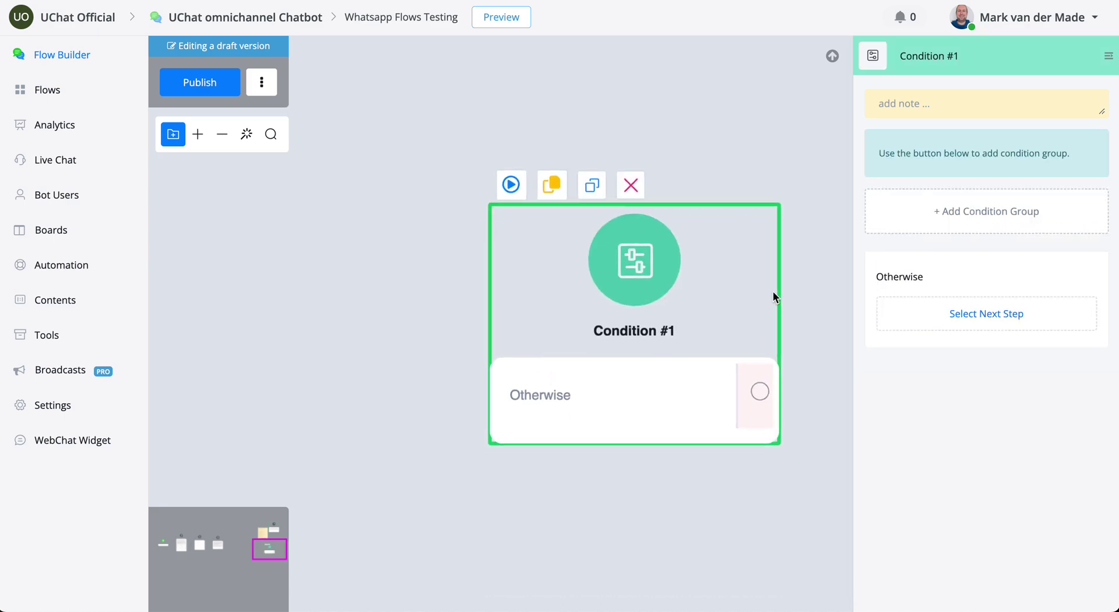
pyautogui.click(951, 231)
pyautogui.click(953, 232)
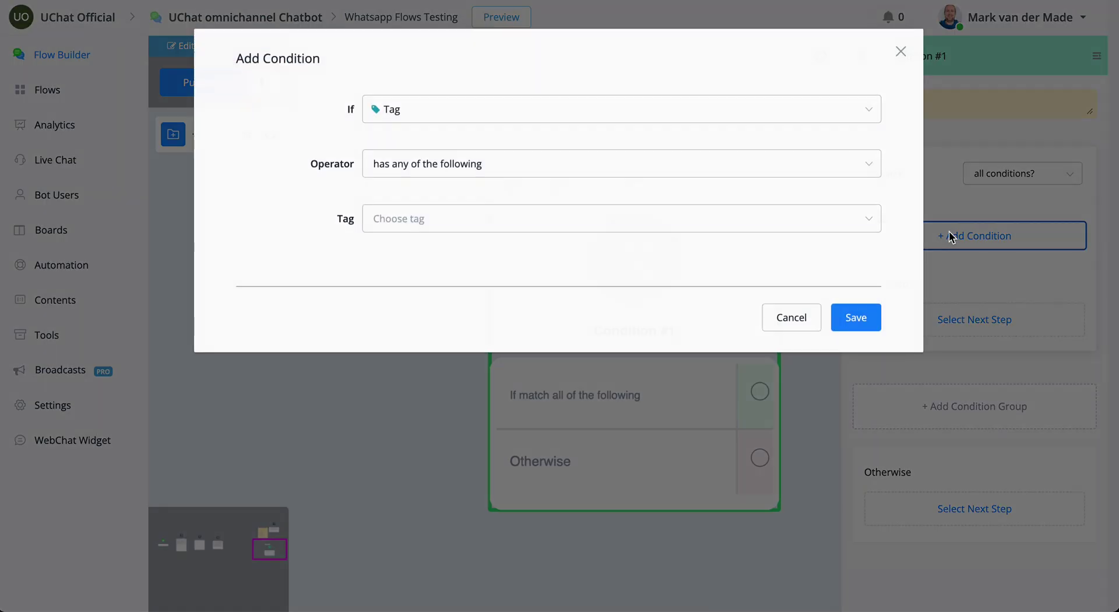
pyautogui.click(557, 117)
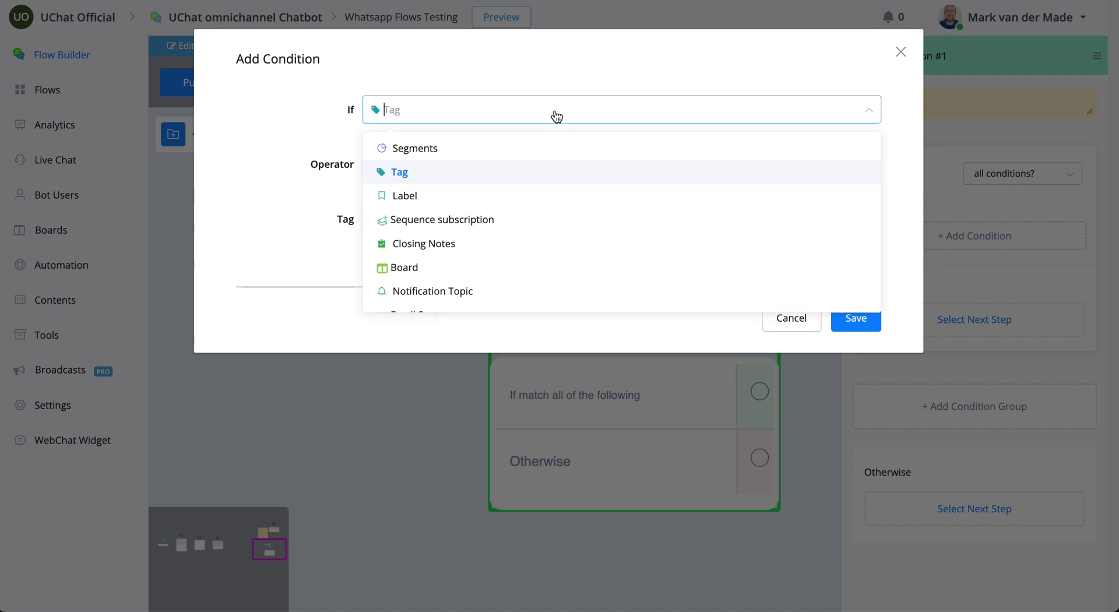
pyautogui.write('last')
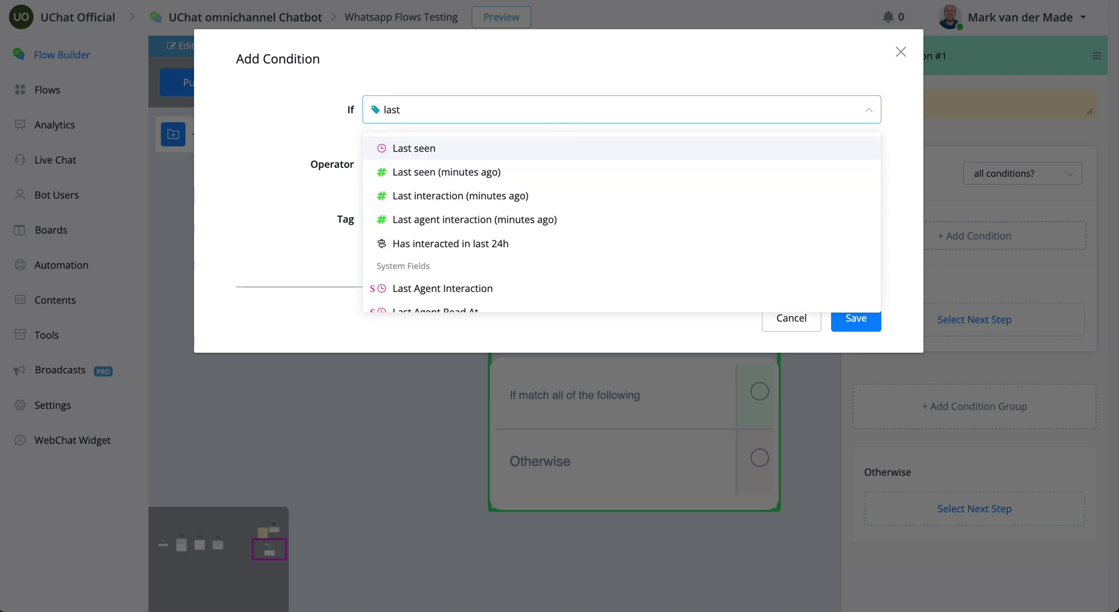
pyautogui.write(' te')
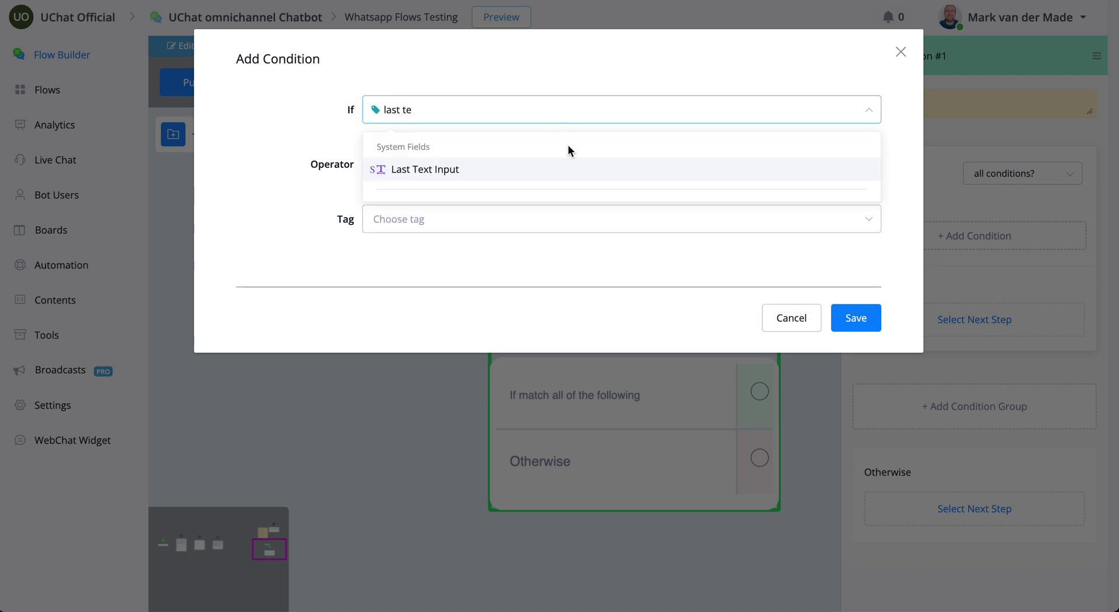
pyautogui.click(557, 167)
pyautogui.click(460, 224)
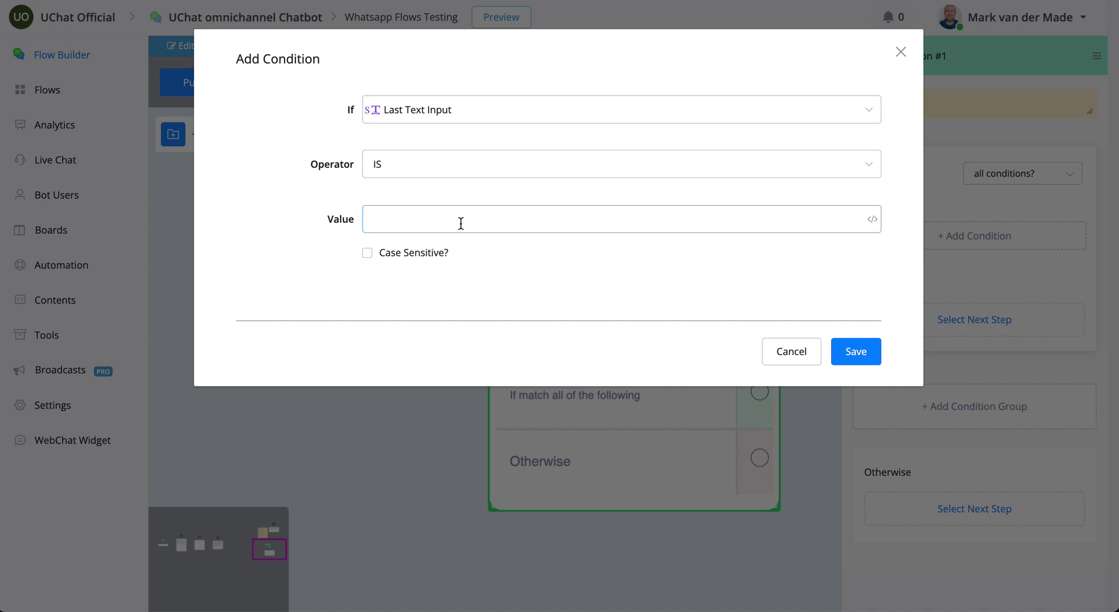
pyautogui.write('bf')
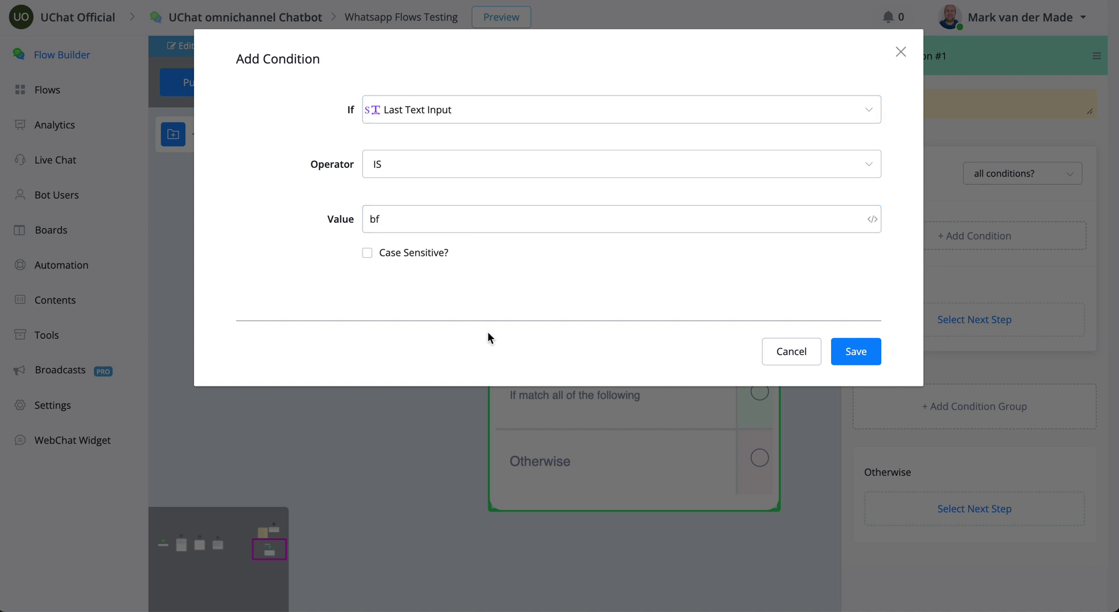
pyautogui.click(874, 352)
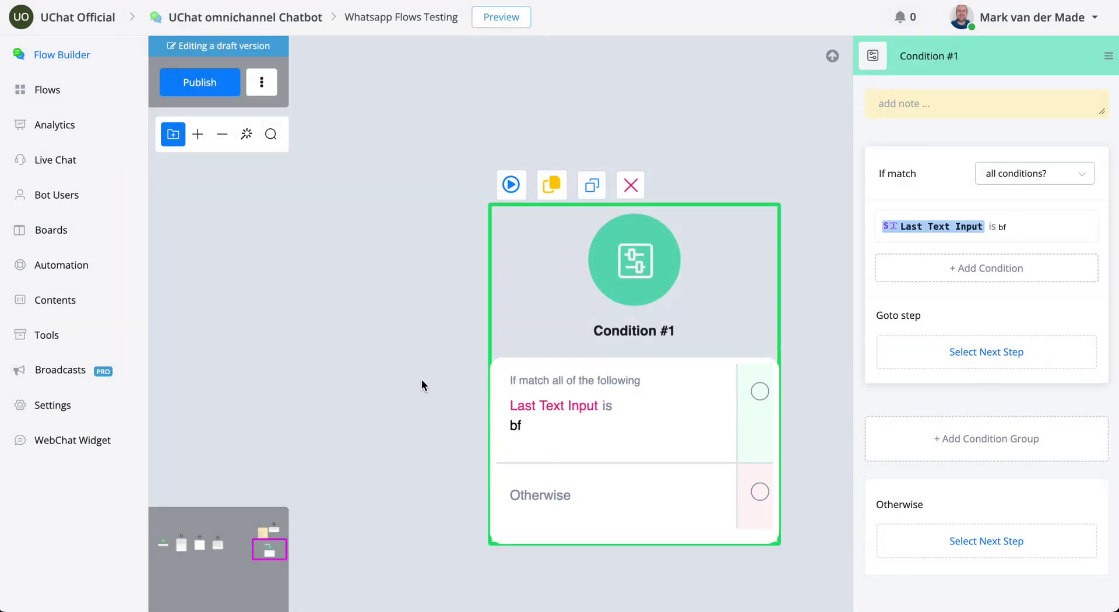
# - Move Condition #1 and connect its bf match branch to a new Goto step
pyautogui.moveTo(583, 401); pyautogui.dragTo(211, 318)
pyautogui.moveTo(386, 307); pyautogui.dragTo(622, 218)
pyautogui.click(666, 499)
pyautogui.hscroll(-5, 590, 321)
pyautogui.scroll(-3, 617, 324)
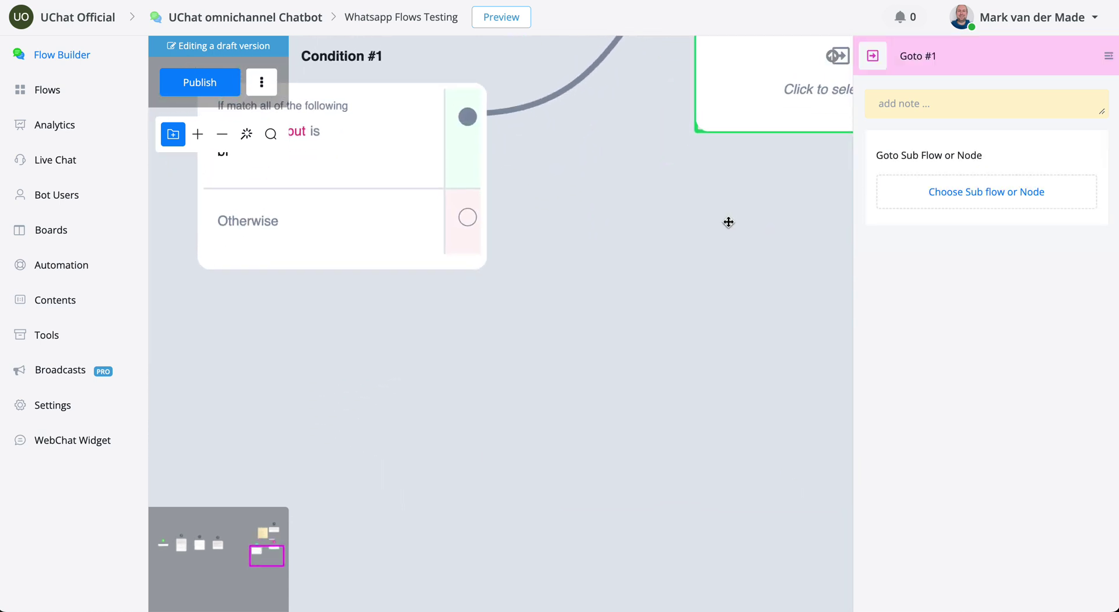
pyautogui.scroll(-2, 727, 222)
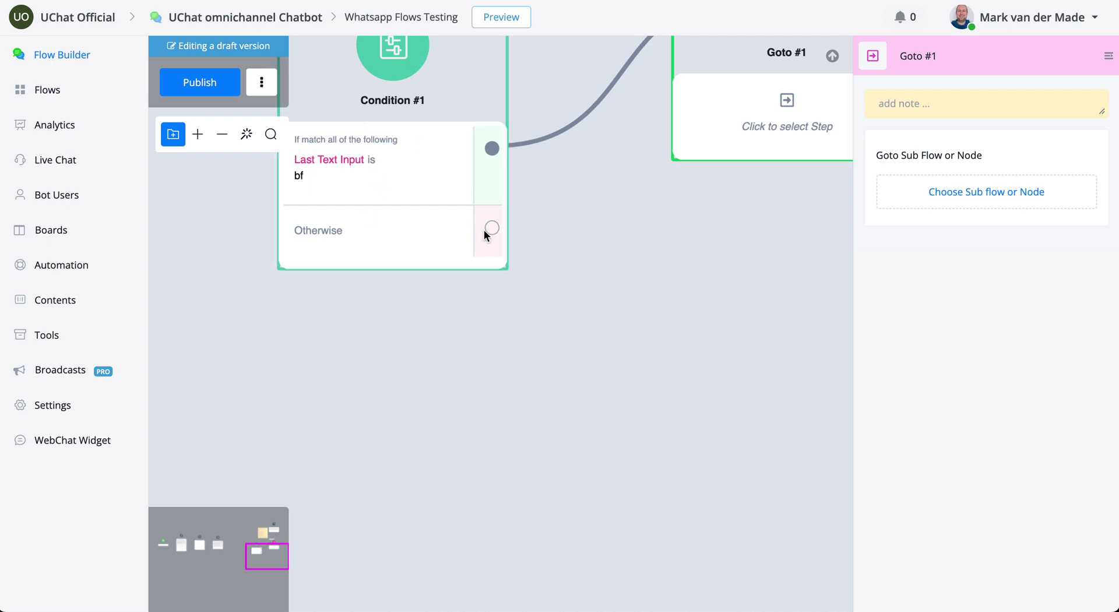
# - Start a new step from the Otherwise branch, then cancel, leaving it unconnected
pyautogui.moveTo(491, 228); pyautogui.dragTo(779, 325)
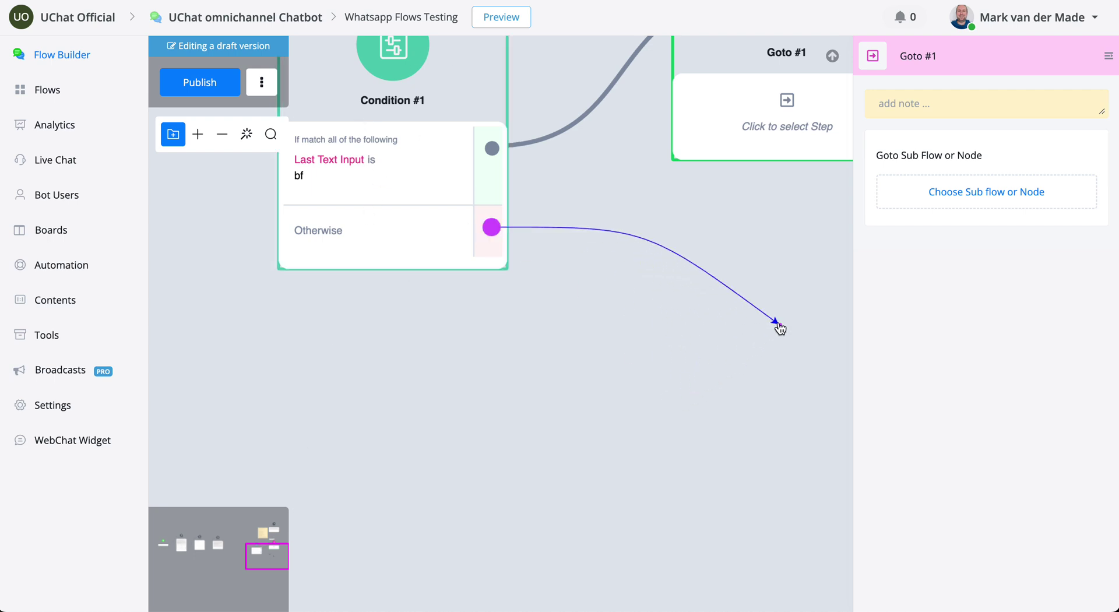
pyautogui.click(496, 386)
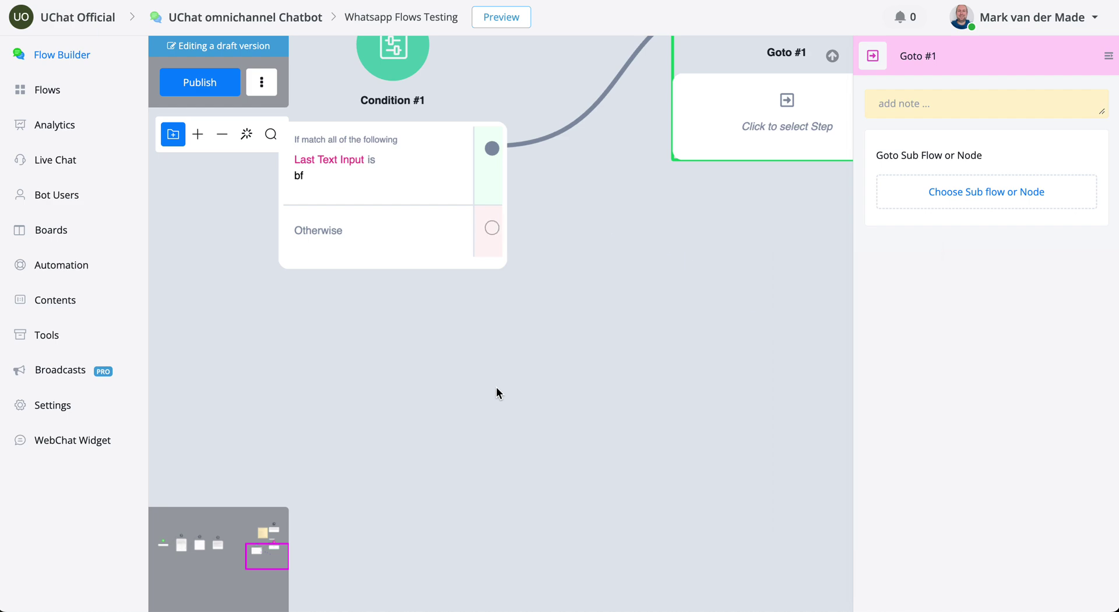
pyautogui.scroll(3, 495, 386)
pyautogui.scroll(-5, 530, 132)
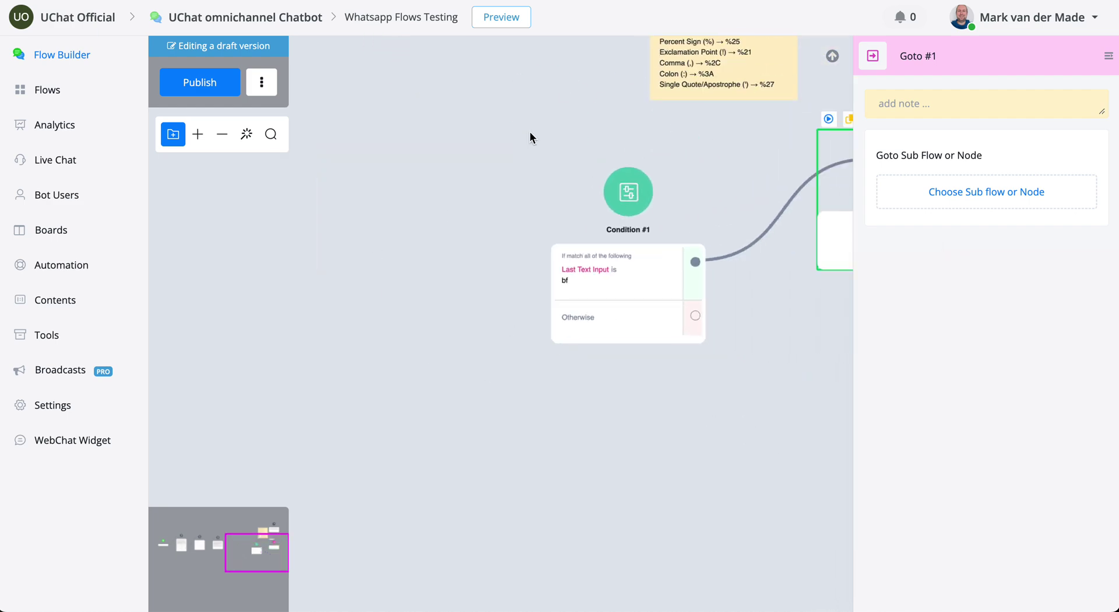
pyautogui.scroll(5, 533, 174)
pyautogui.scroll(3, 533, 174)
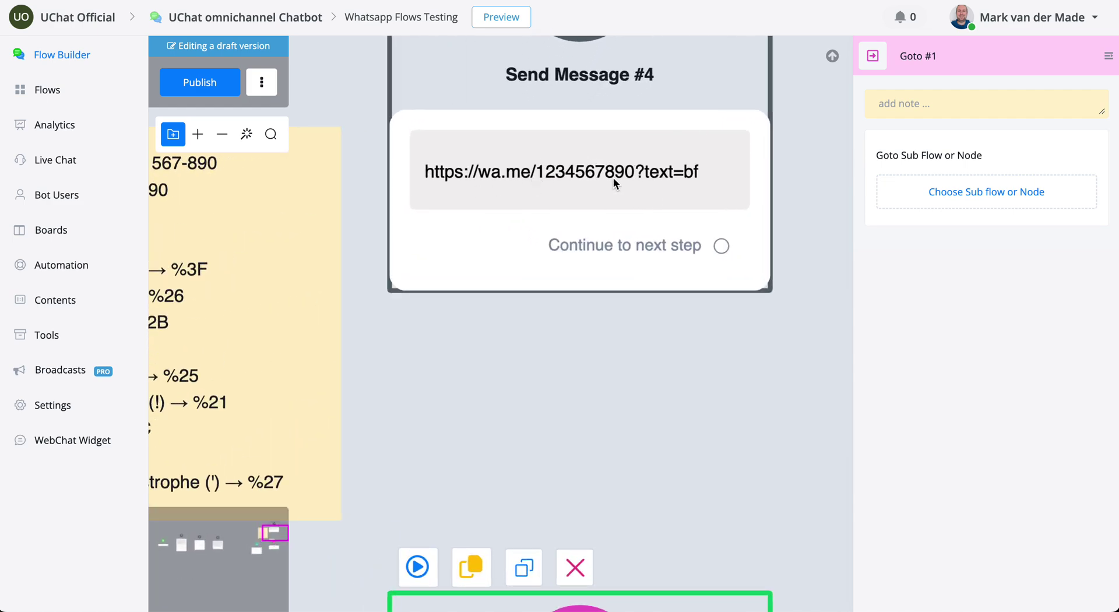
pyautogui.scroll(-1, 613, 183)
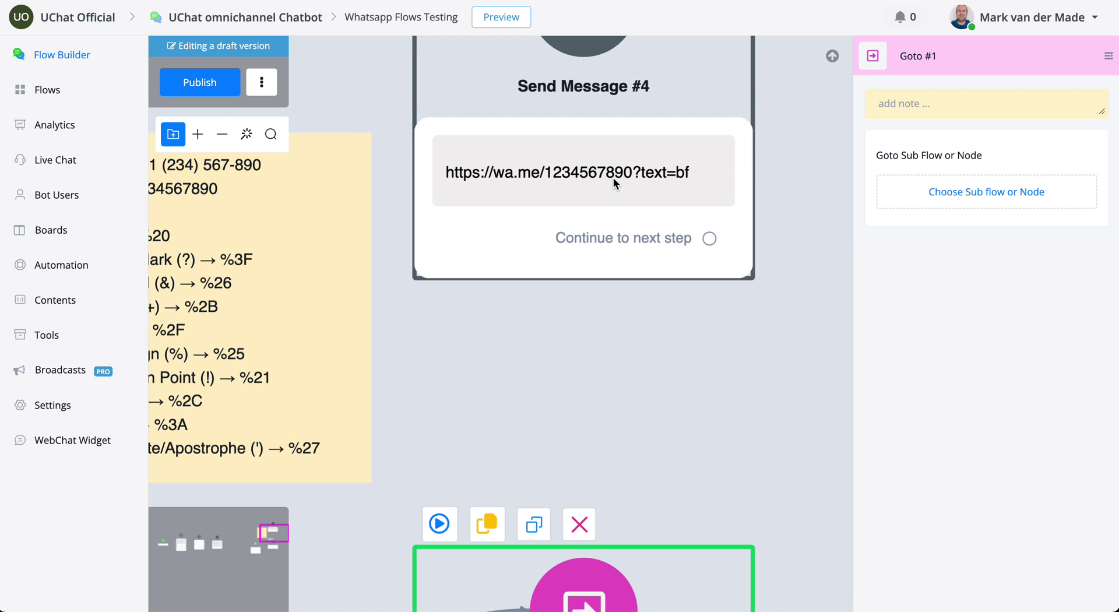